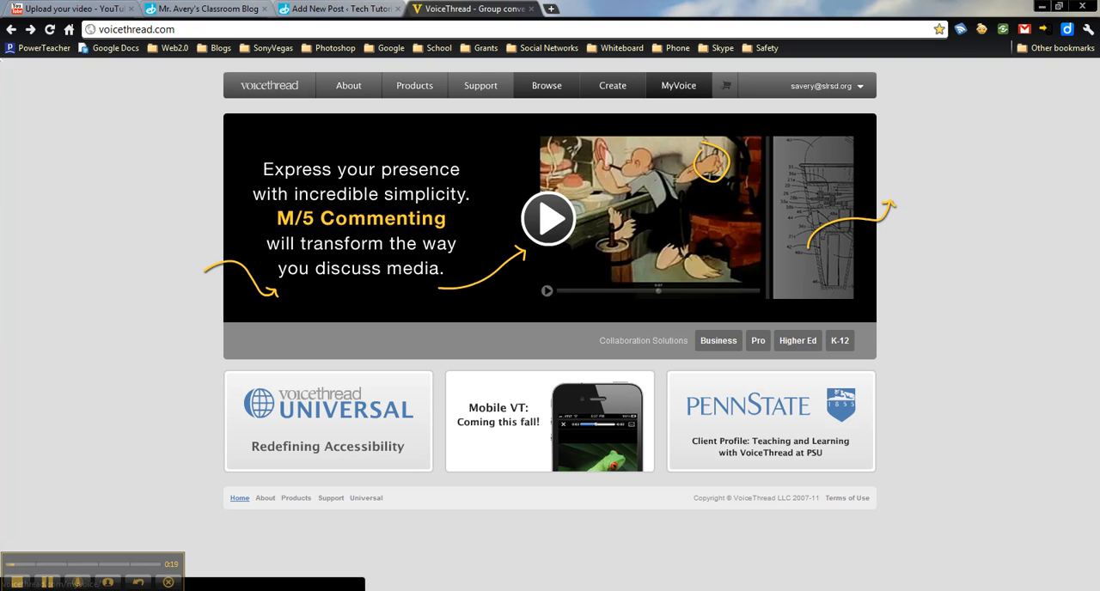
Step: Go to the MyVoice library and bring up the account menu
click(683, 89)
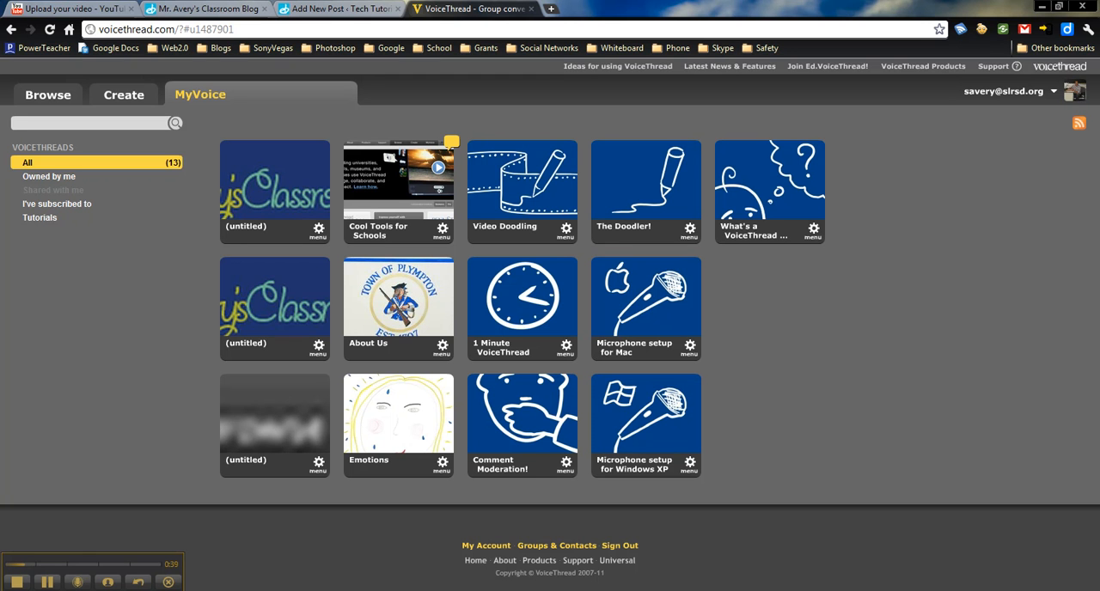
click(1053, 92)
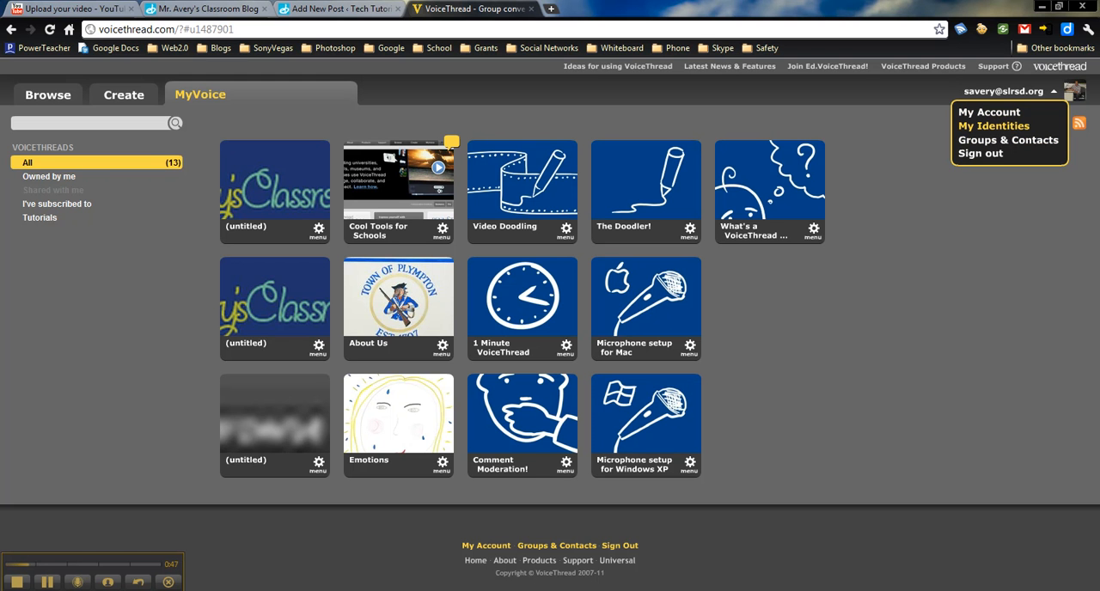
Step: Show the My Identities list of existing student identities
click(994, 125)
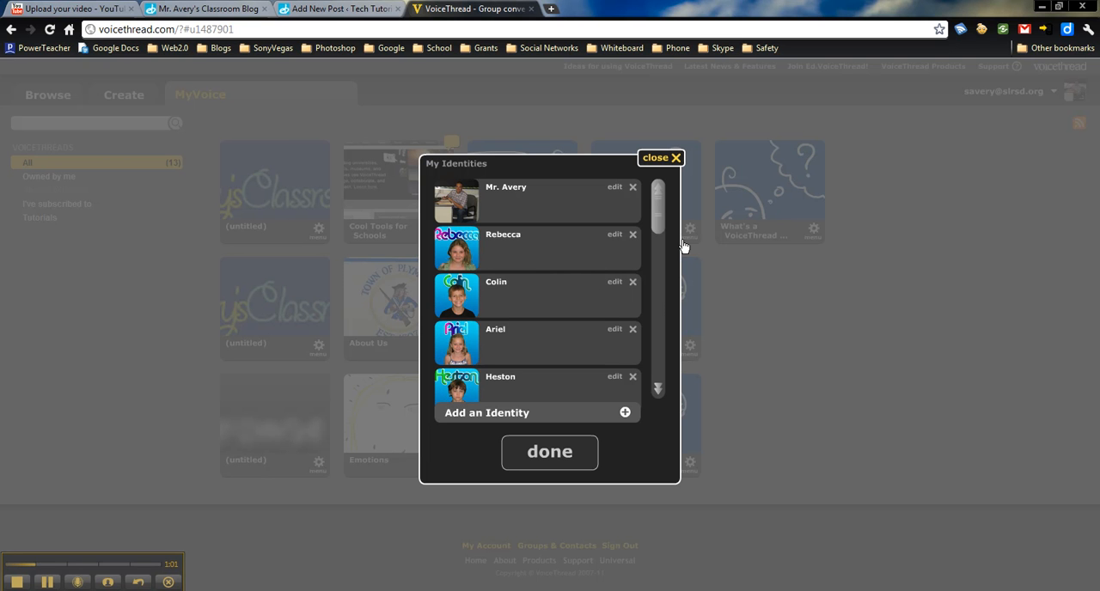
drag(657, 197, 658, 250)
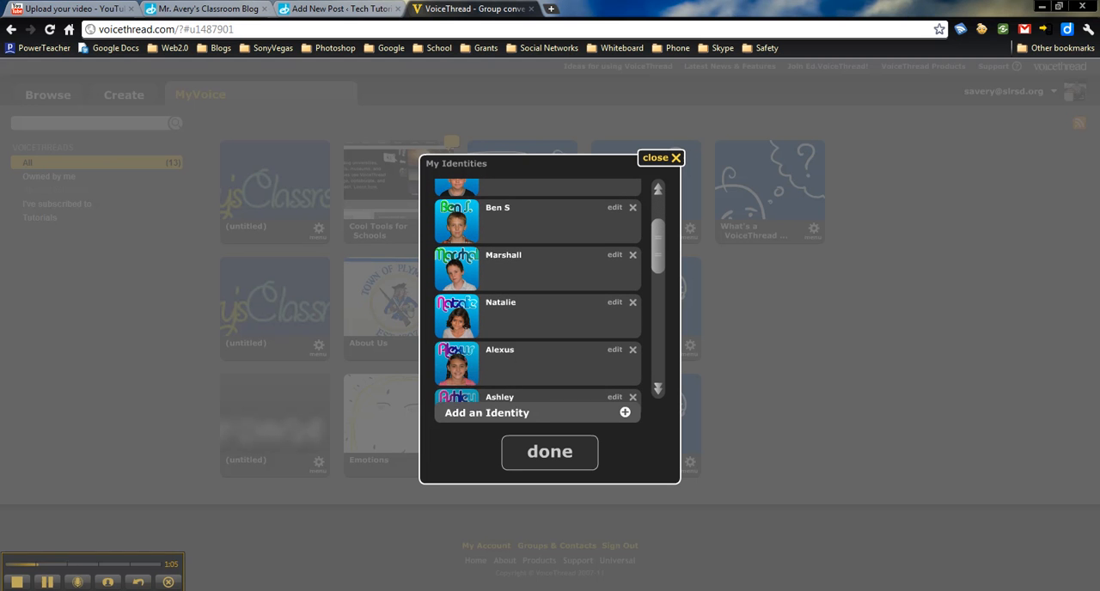
drag(661, 251, 662, 302)
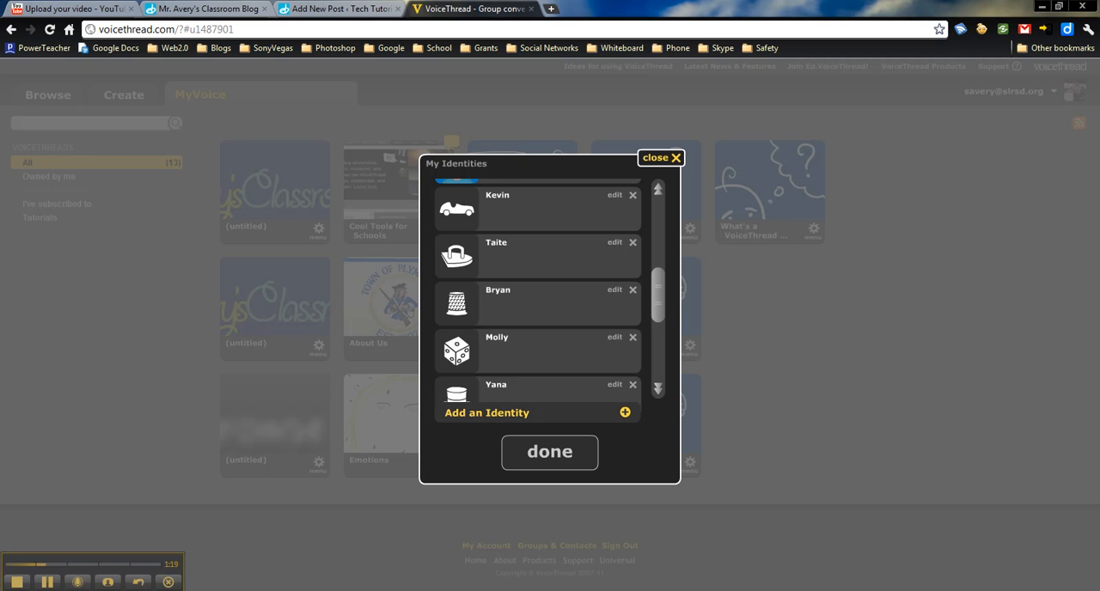
Step: Start a new identity and browse Downloads for its picture
click(490, 413)
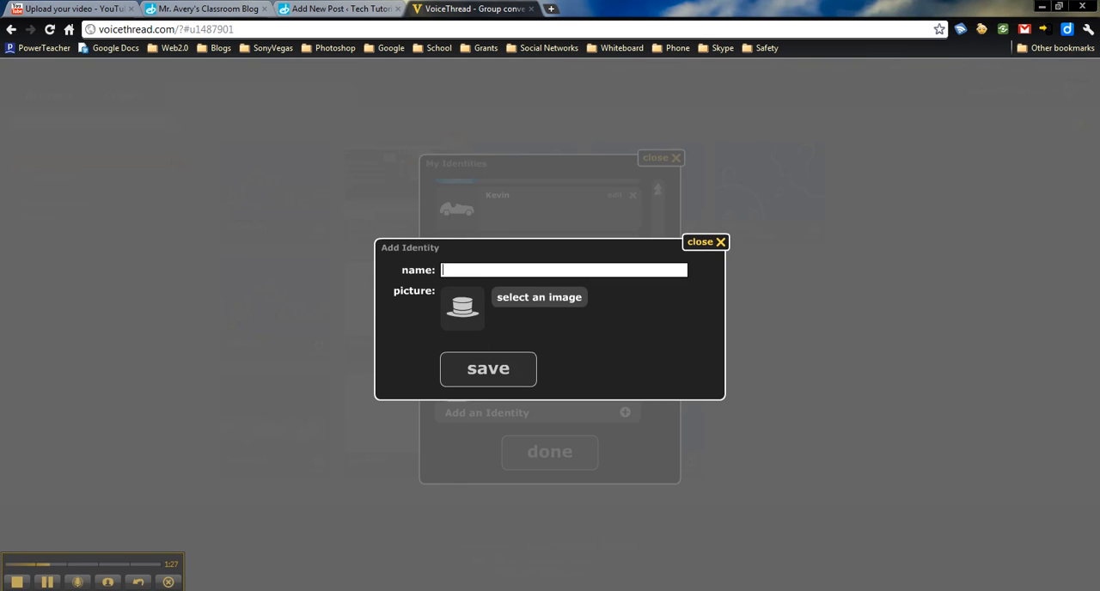
text(John)
click(516, 298)
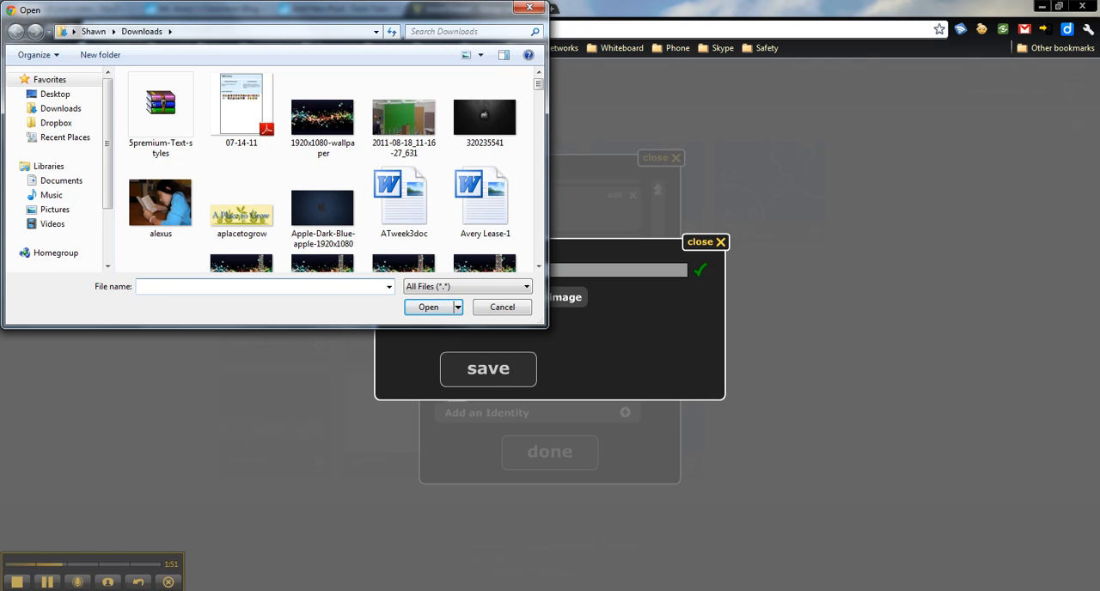
Step: Upload the alexus photo and correct the identity name to Alexus
double_click(160, 206)
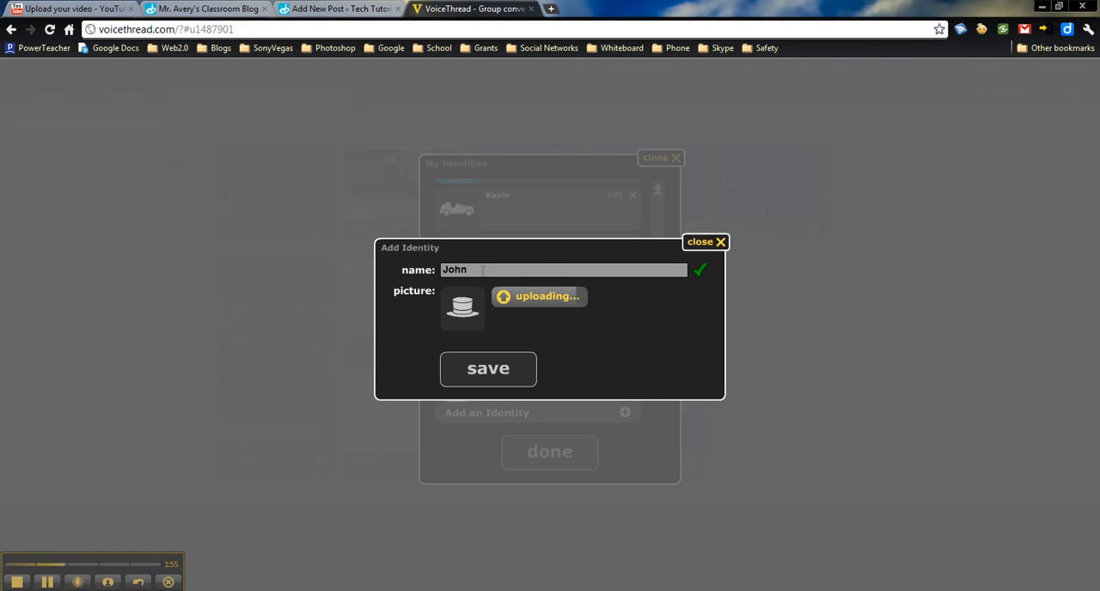
text(A)
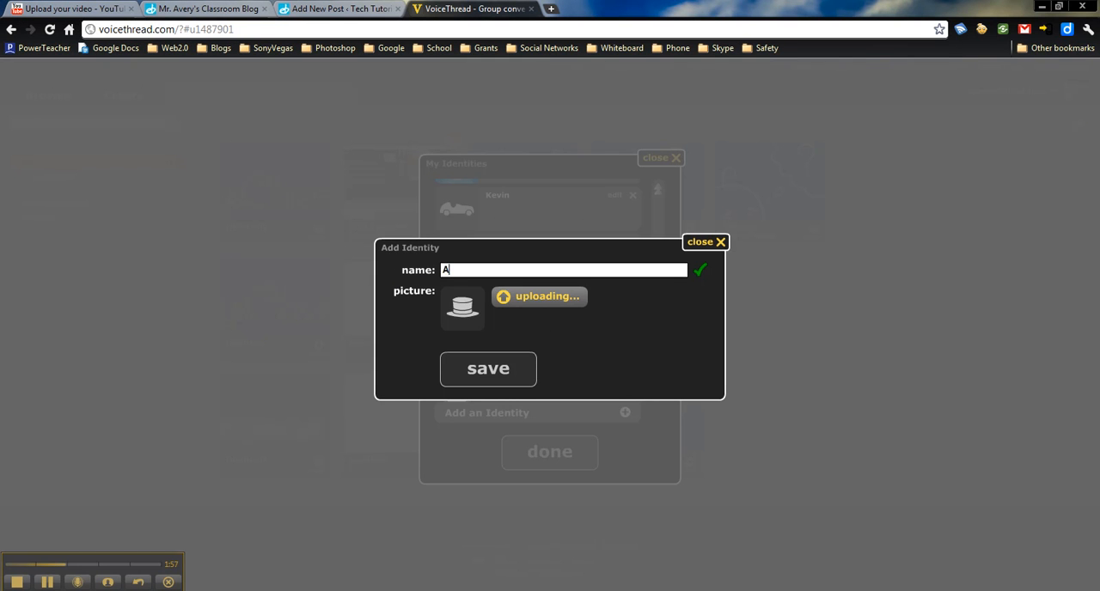
text(lexus S.)
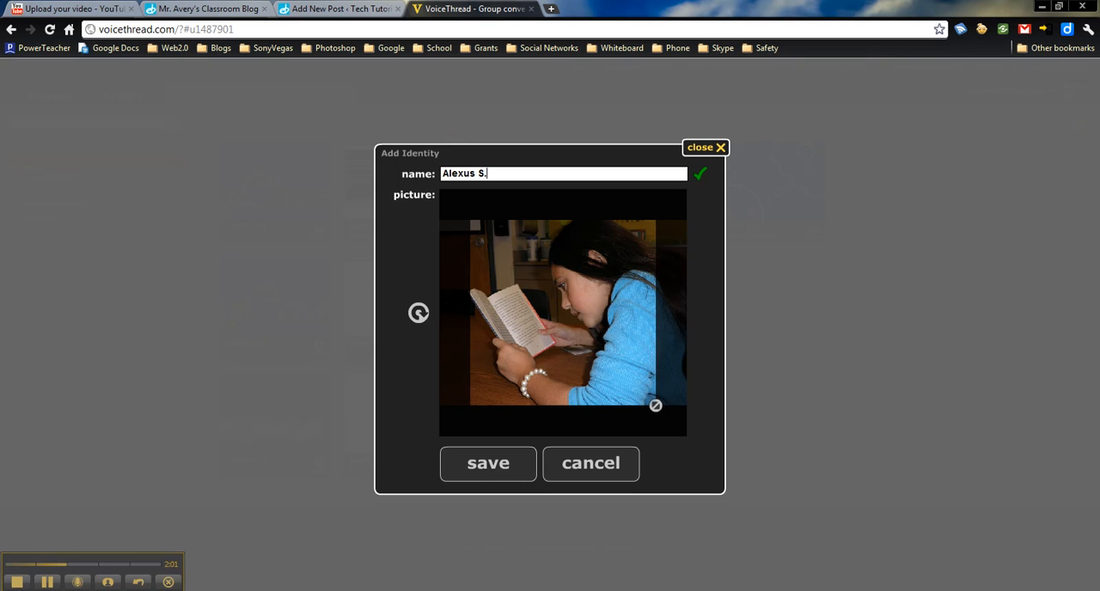
key(BackSpace)
key(BackSpace)
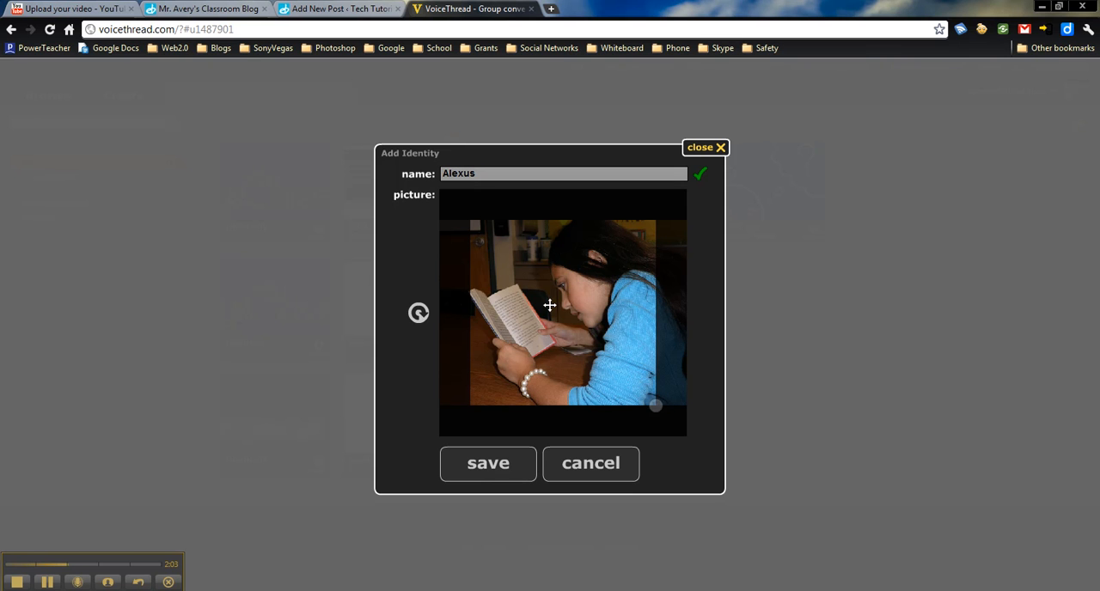
Step: Crop the photo around the girl reading and save the Alexus identity
drag(550, 306, 579, 310)
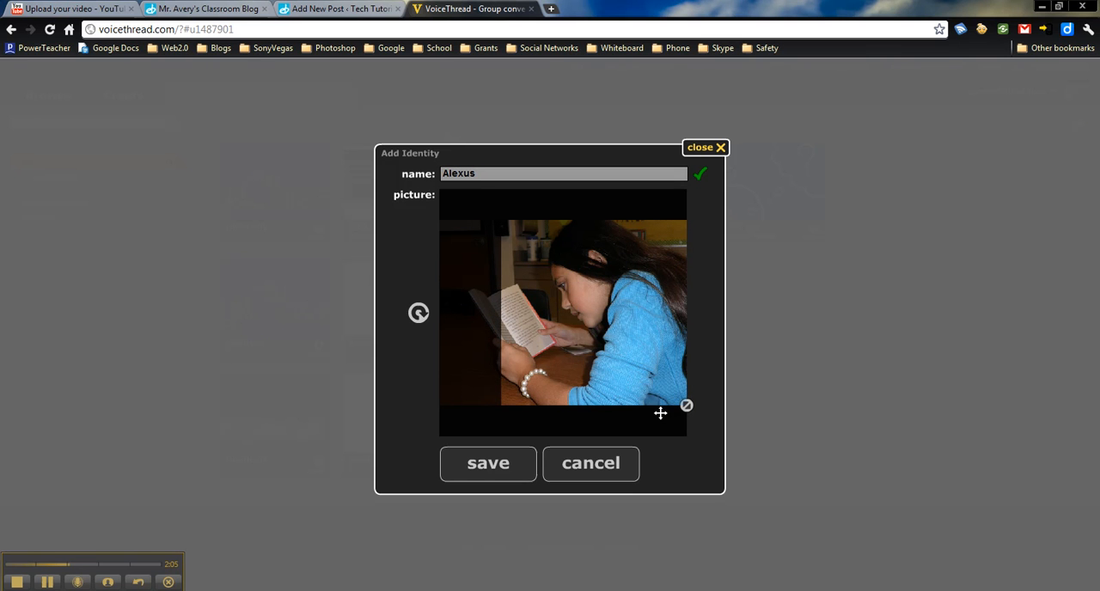
mouse_move(685, 406)
mouse_down()
mouse_move(666, 386)
mouse_move(687, 404)
mouse_up()
drag(621, 355, 589, 351)
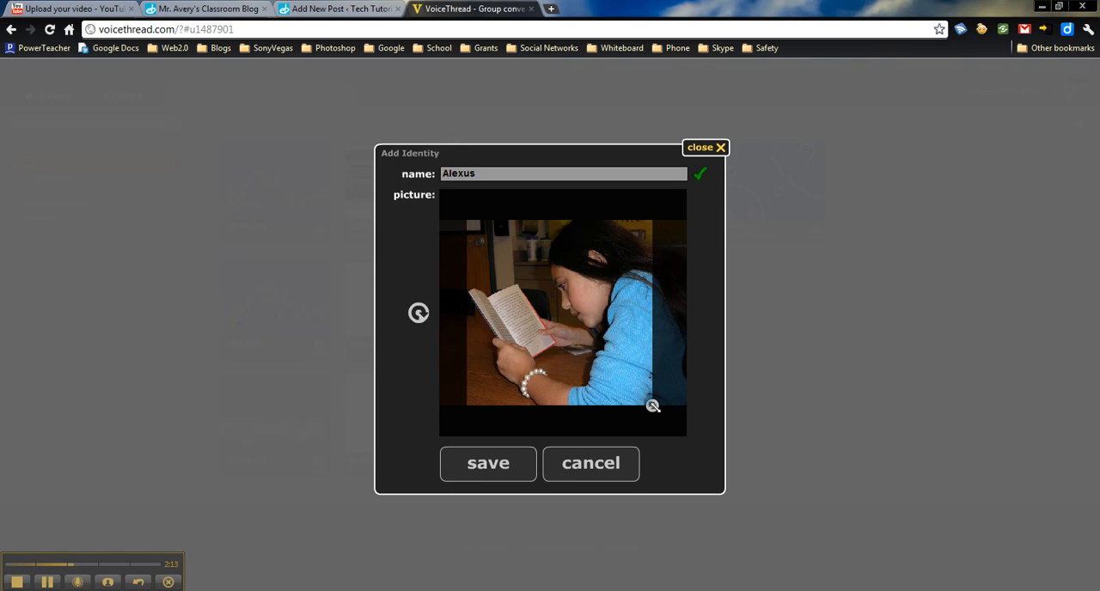
drag(632, 368, 639, 367)
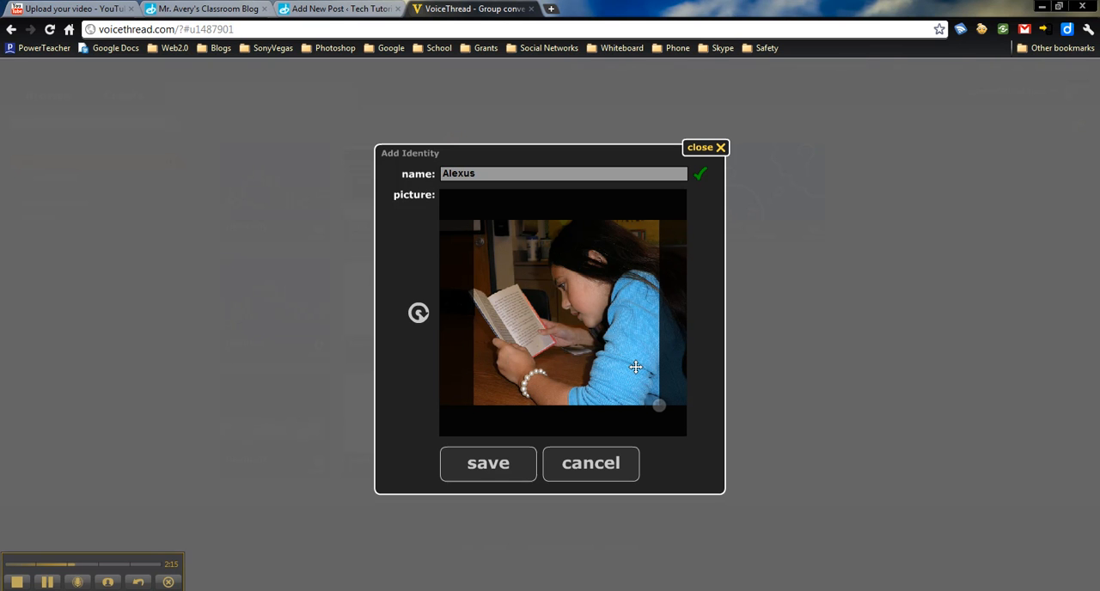
click(488, 463)
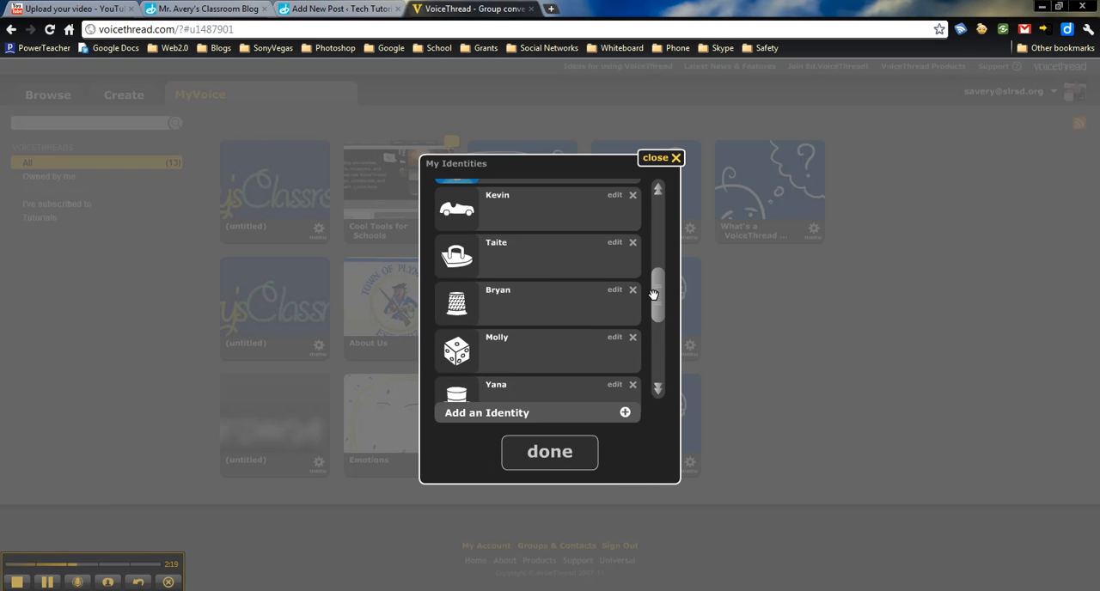
drag(656, 295, 661, 376)
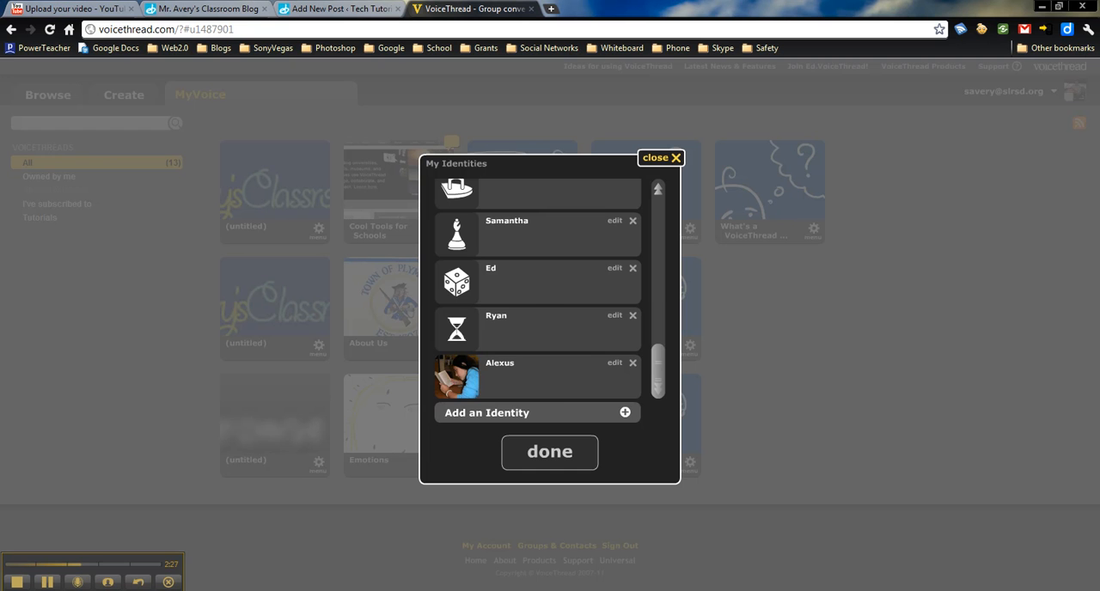
click(550, 451)
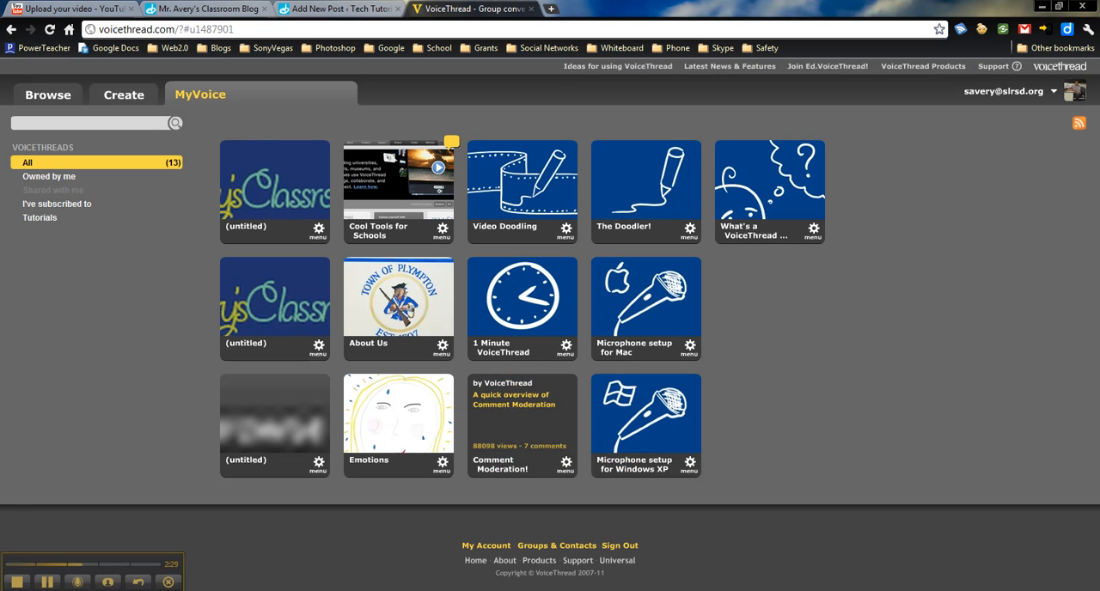
mouse_move(398, 184)
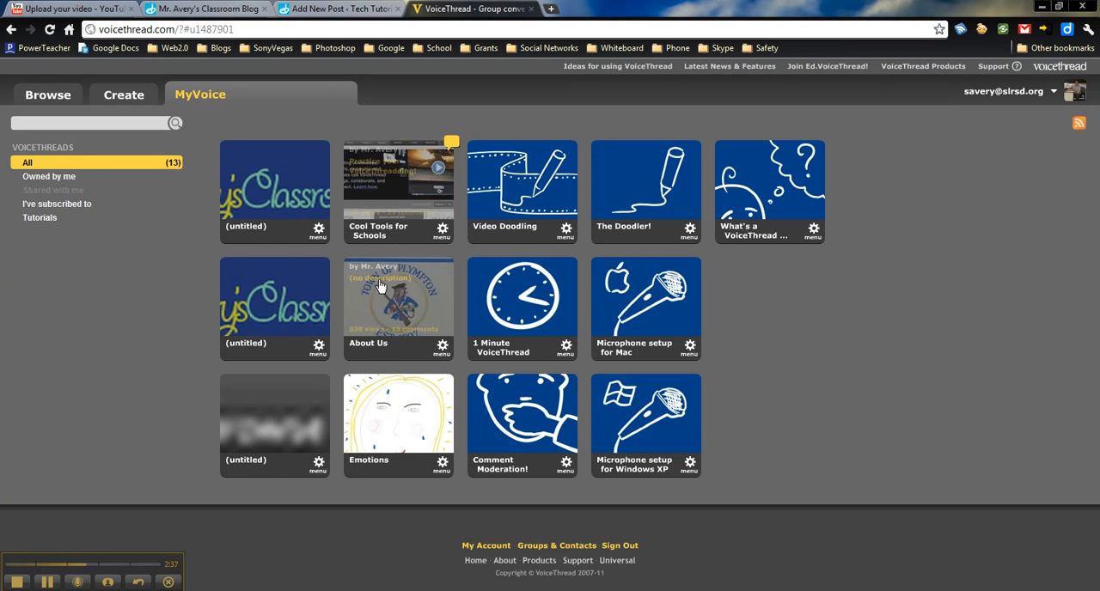
click(379, 307)
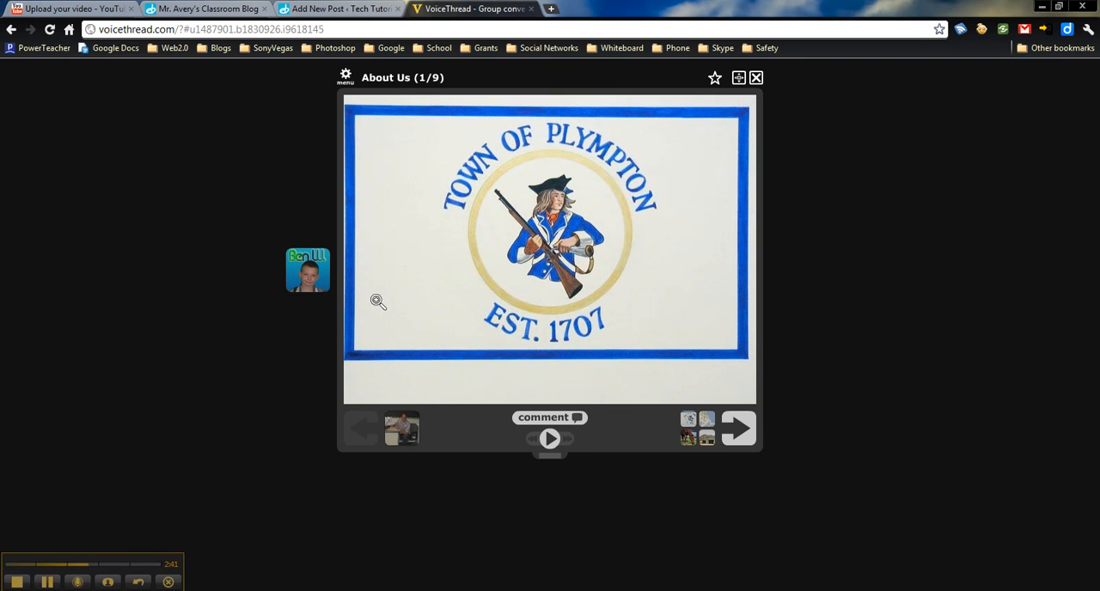
Step: Play and pause the existing comment on the About Us slide
click(403, 430)
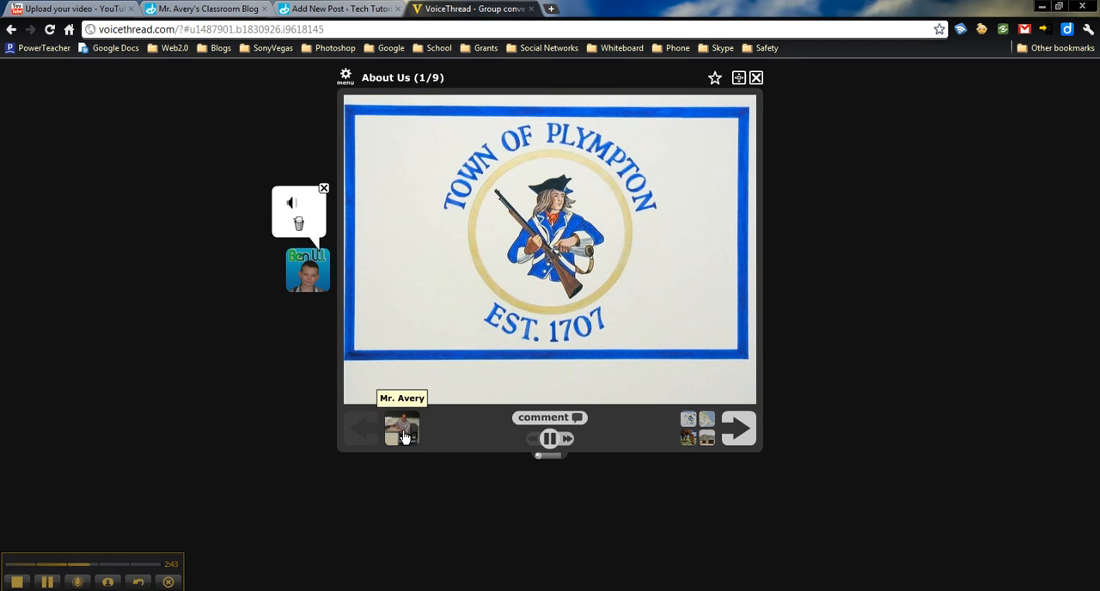
click(549, 439)
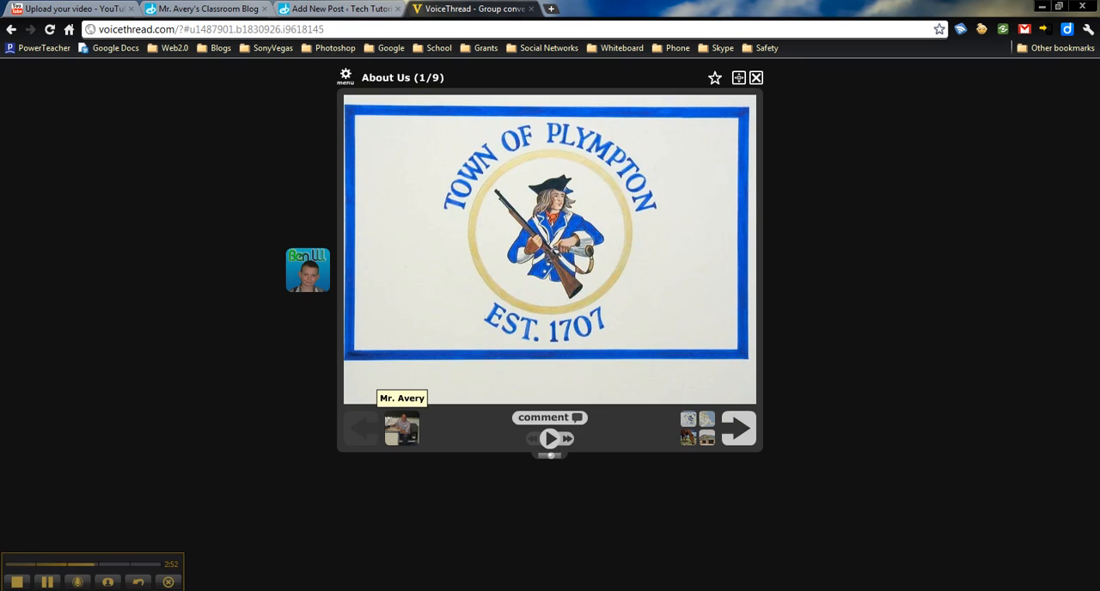
Step: Switch to the new student identity and bring up the commenting options
click(401, 428)
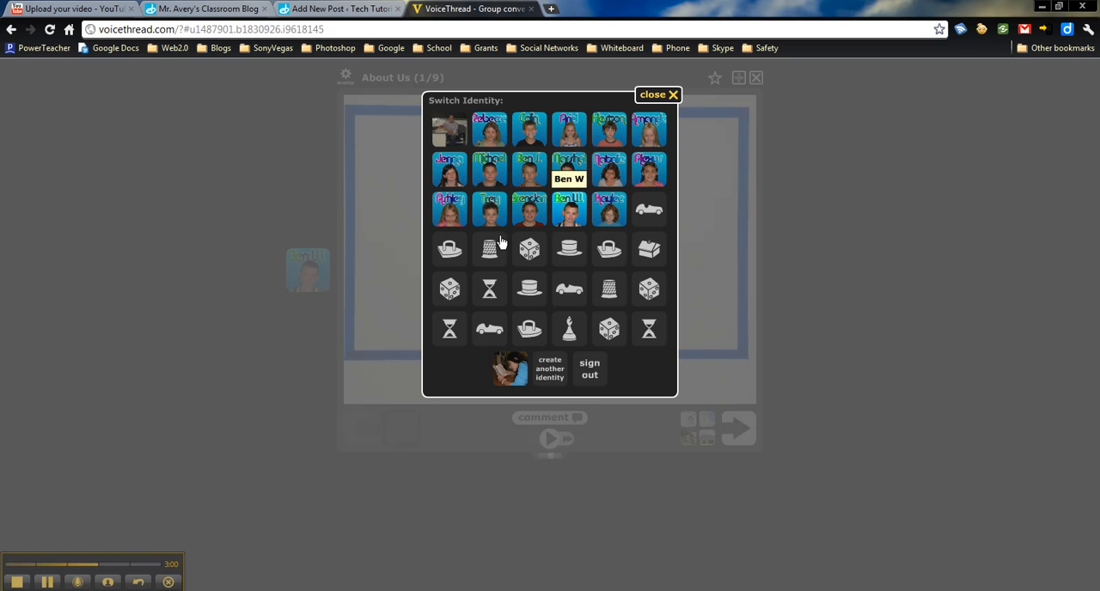
click(605, 210)
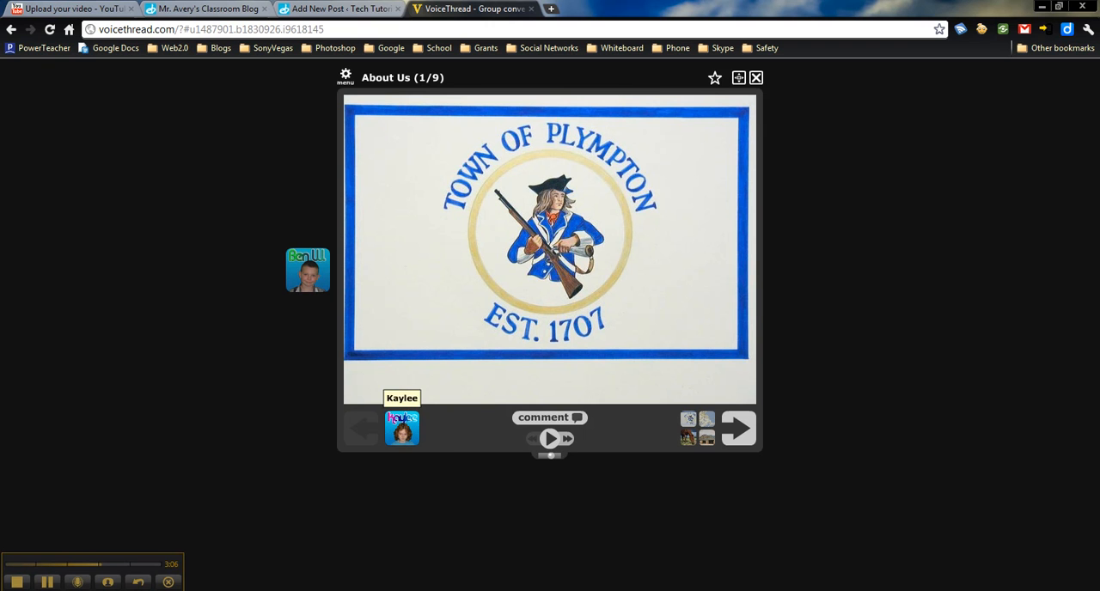
click(533, 419)
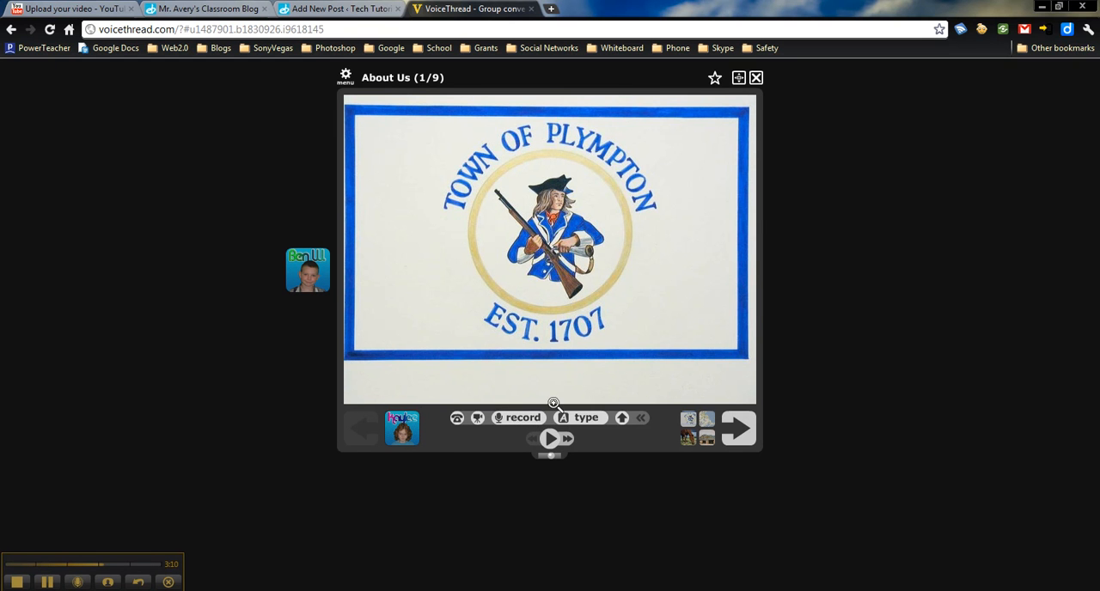
Step: Write 'We live in the town of Plympton', circle PLYMPTON and underline 1707 in red, and save
click(585, 418)
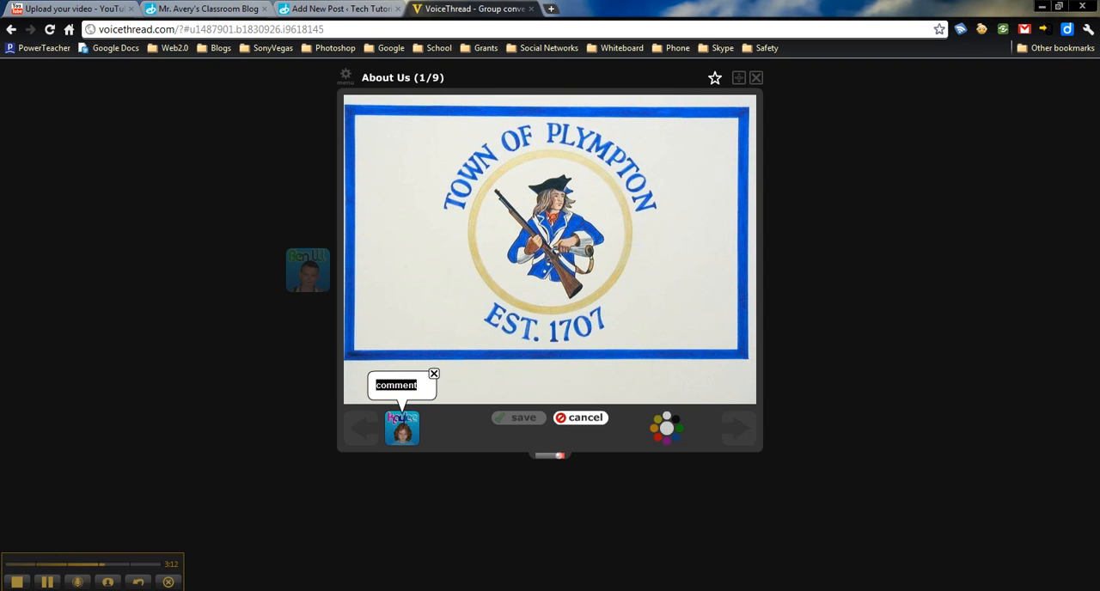
text(We live in the )
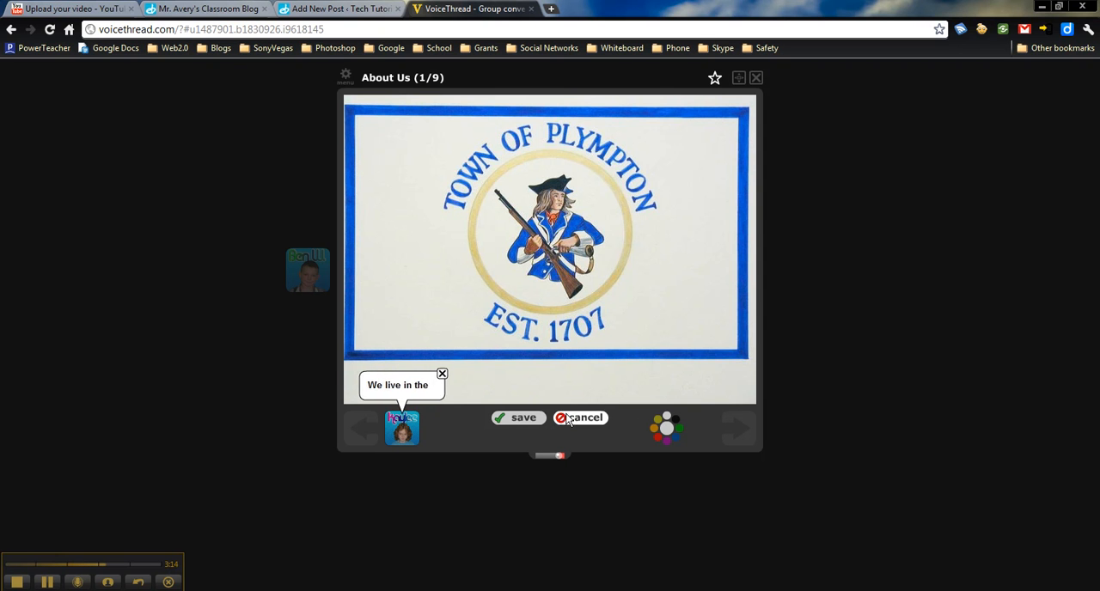
text(town of Plympton)
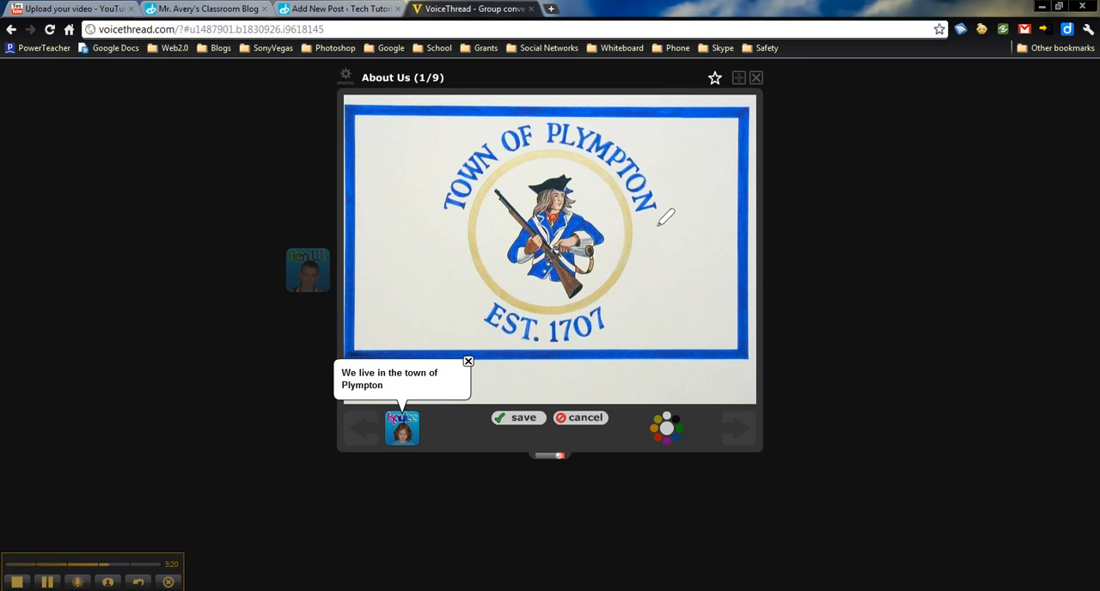
mouse_move(659, 225)
mouse_down()
mouse_move(640, 127)
mouse_move(554, 134)
mouse_move(651, 232)
mouse_up()
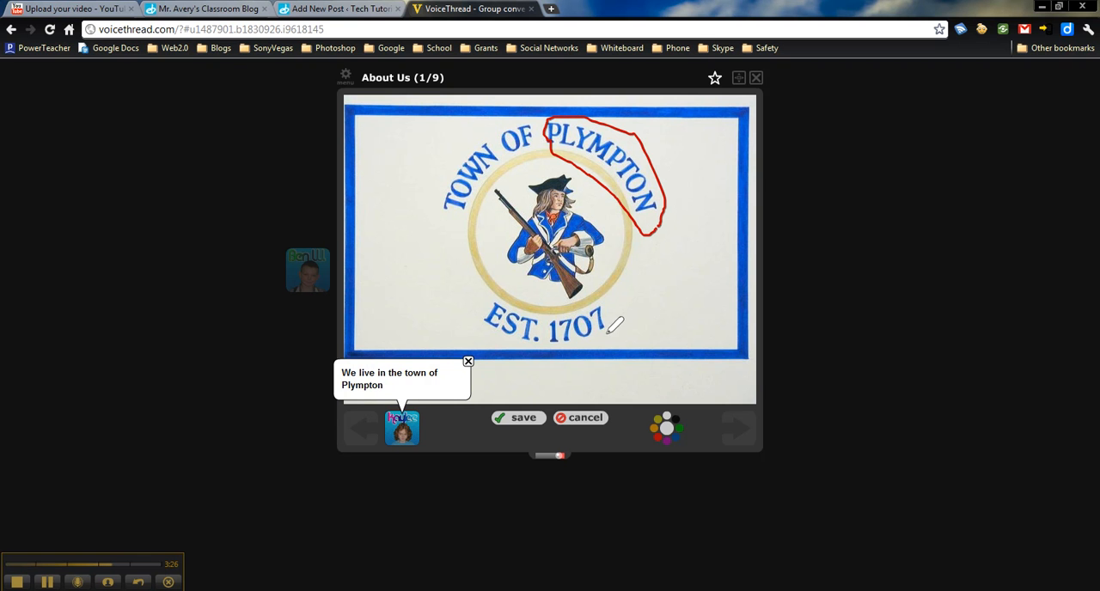
drag(612, 331, 554, 348)
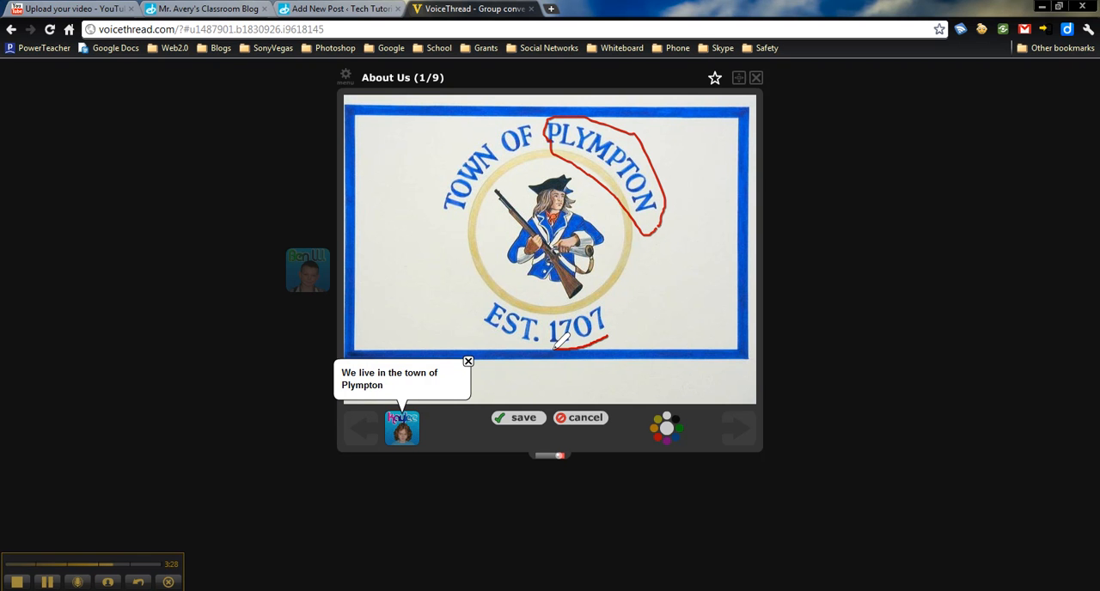
click(509, 420)
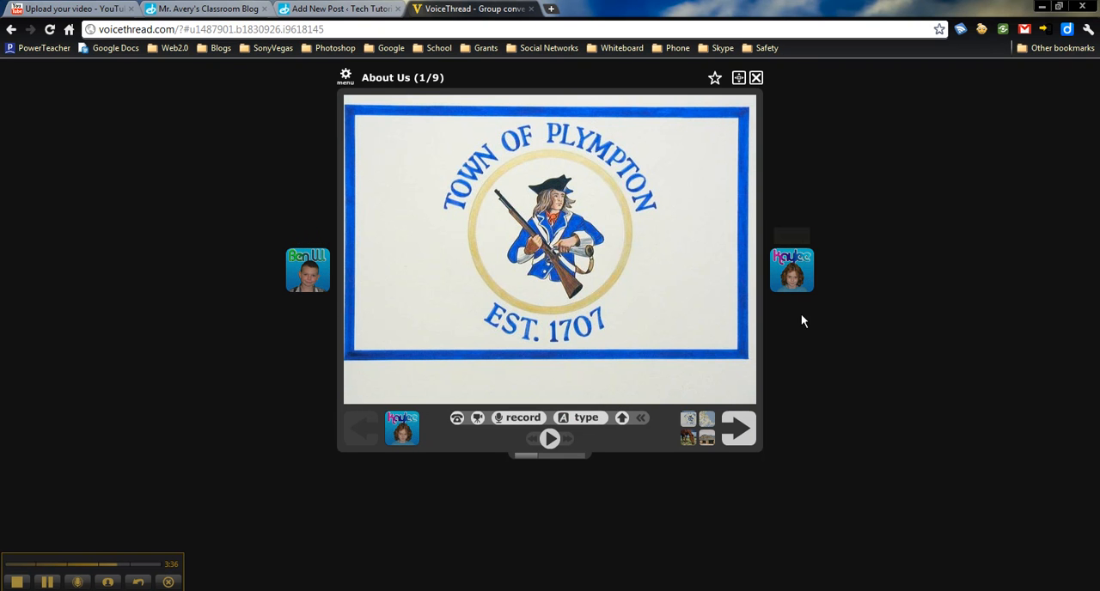
Step: Play back the student's comment and keep it at the first delete prompt
click(792, 269)
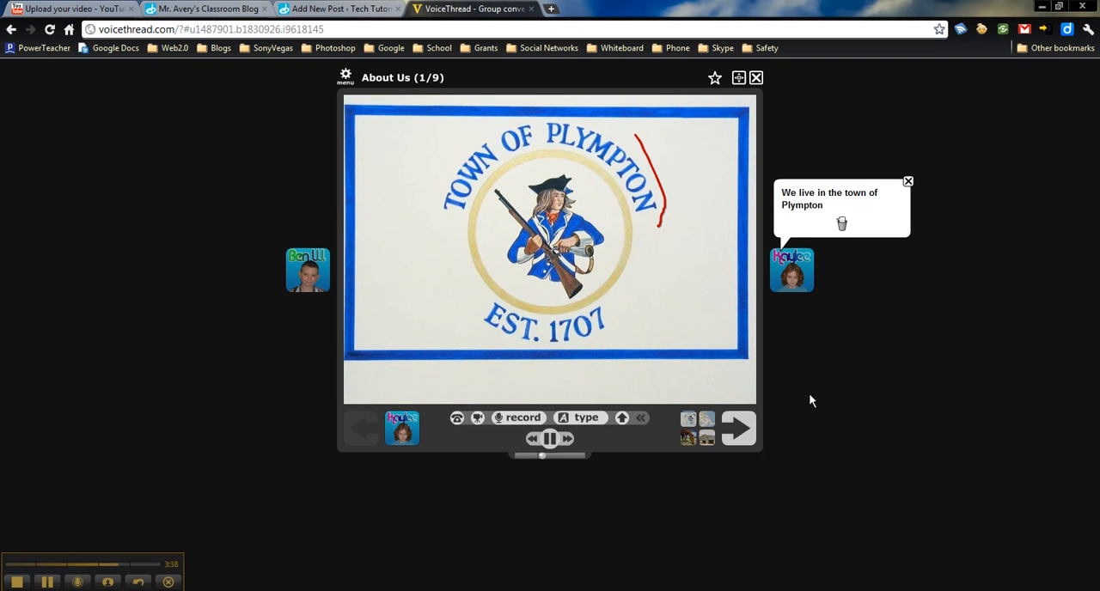
click(843, 227)
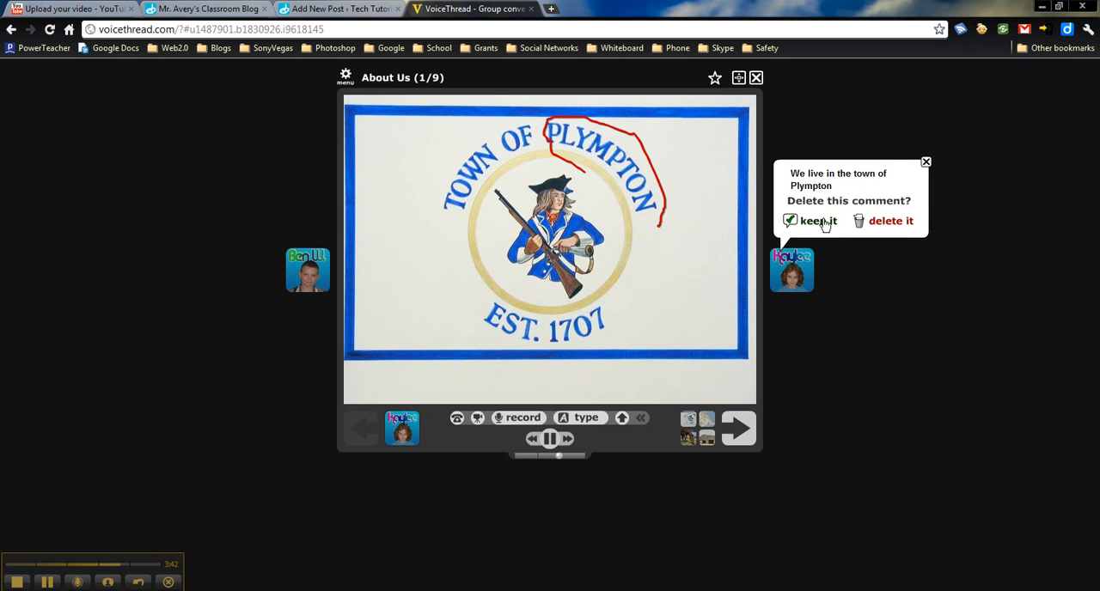
click(824, 225)
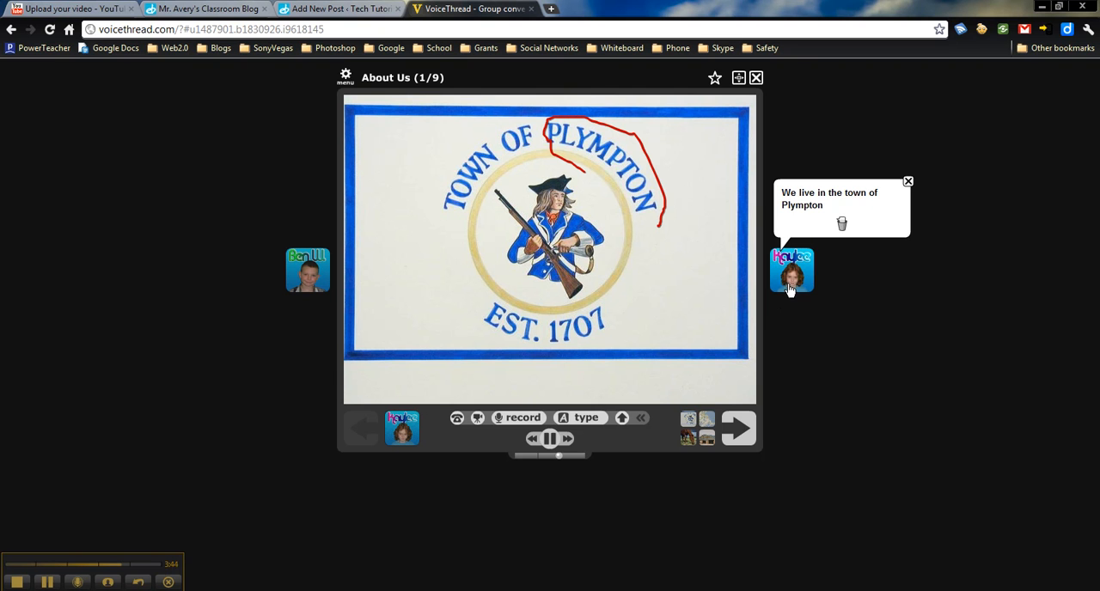
Step: Delete the student's comment, leaving only Ben's on the slide
click(841, 223)
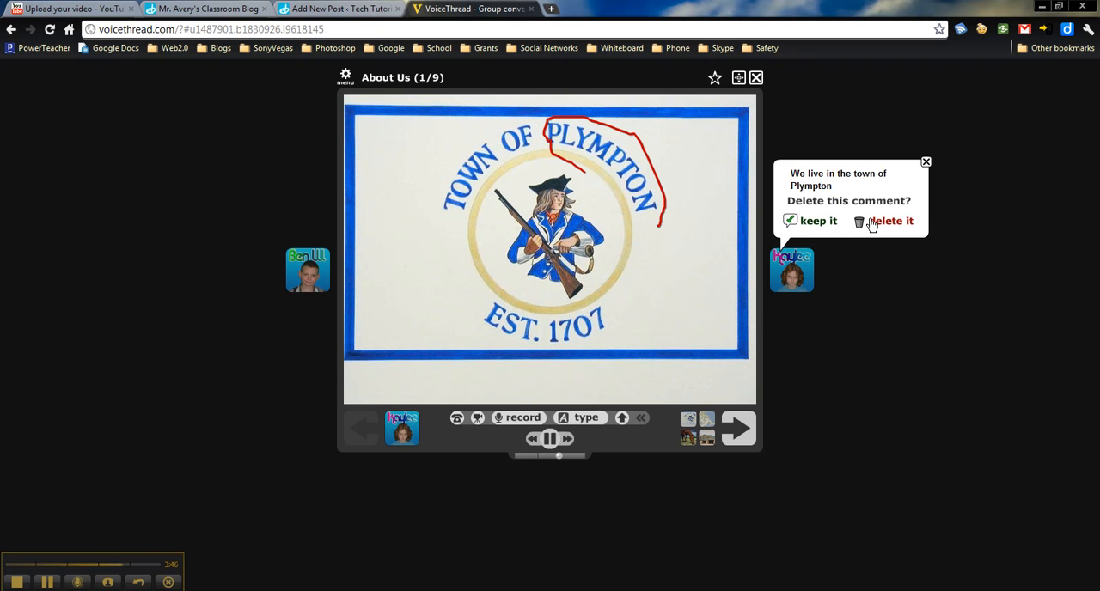
click(872, 224)
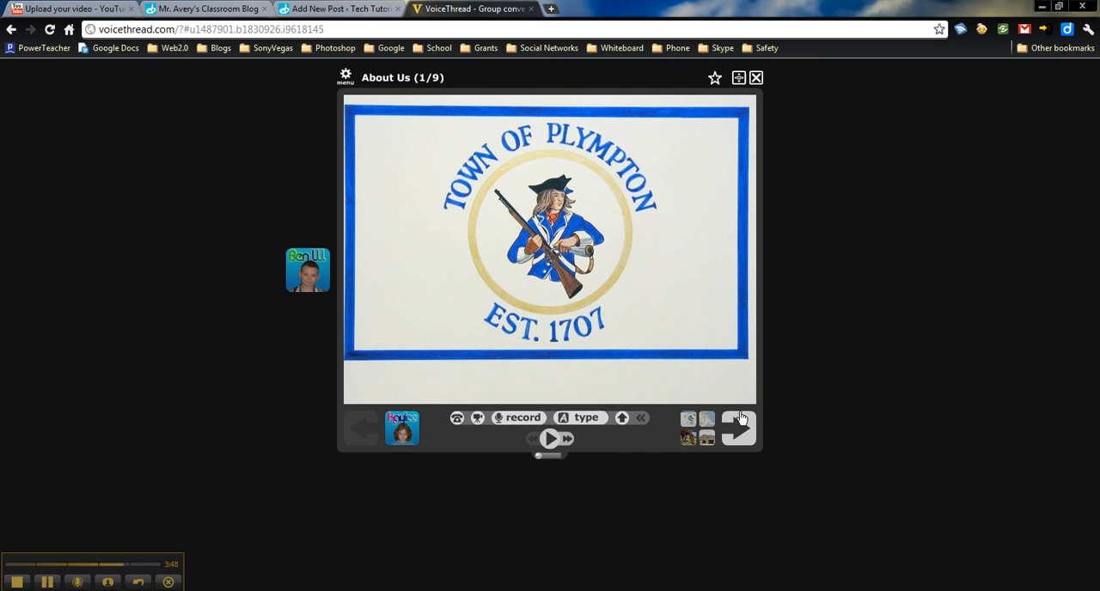